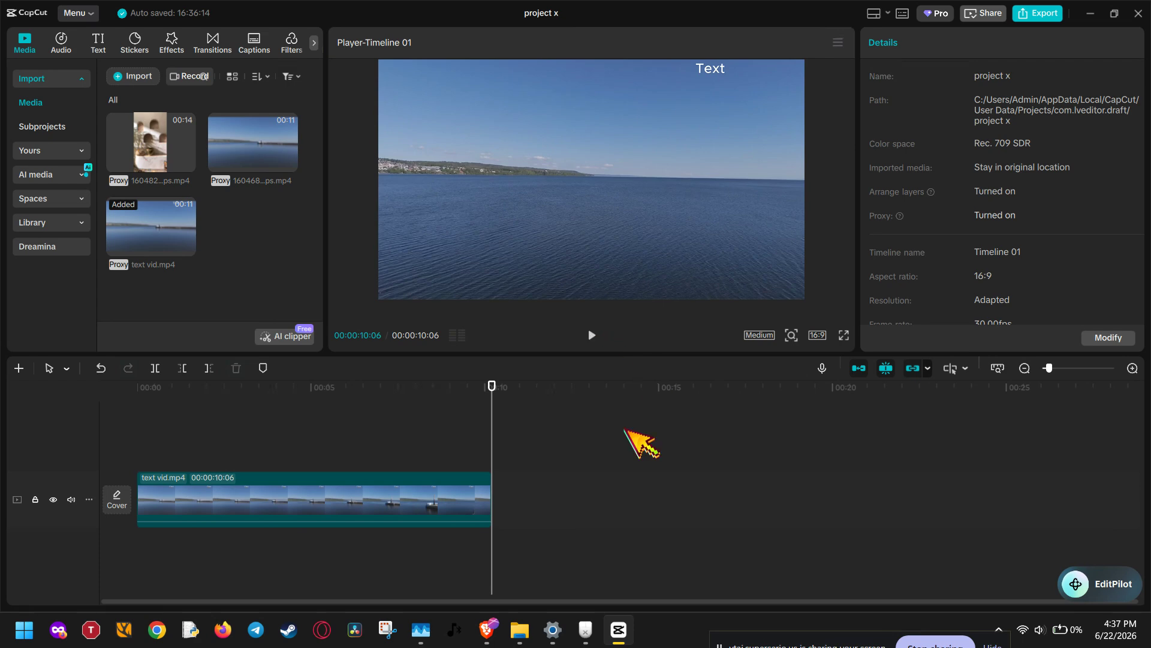
Step: Duplicate the text vid.mp4 clip onto the track directly above it, starting at 00:00:00:00
left_click(367, 503)
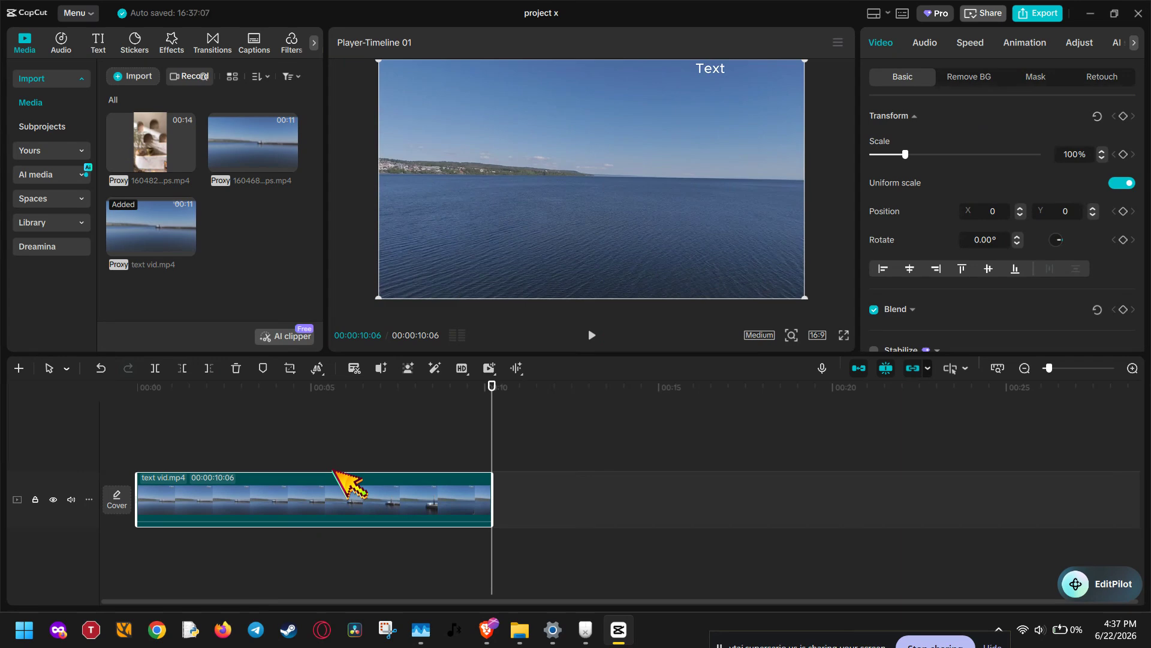
key("ctrl+v")
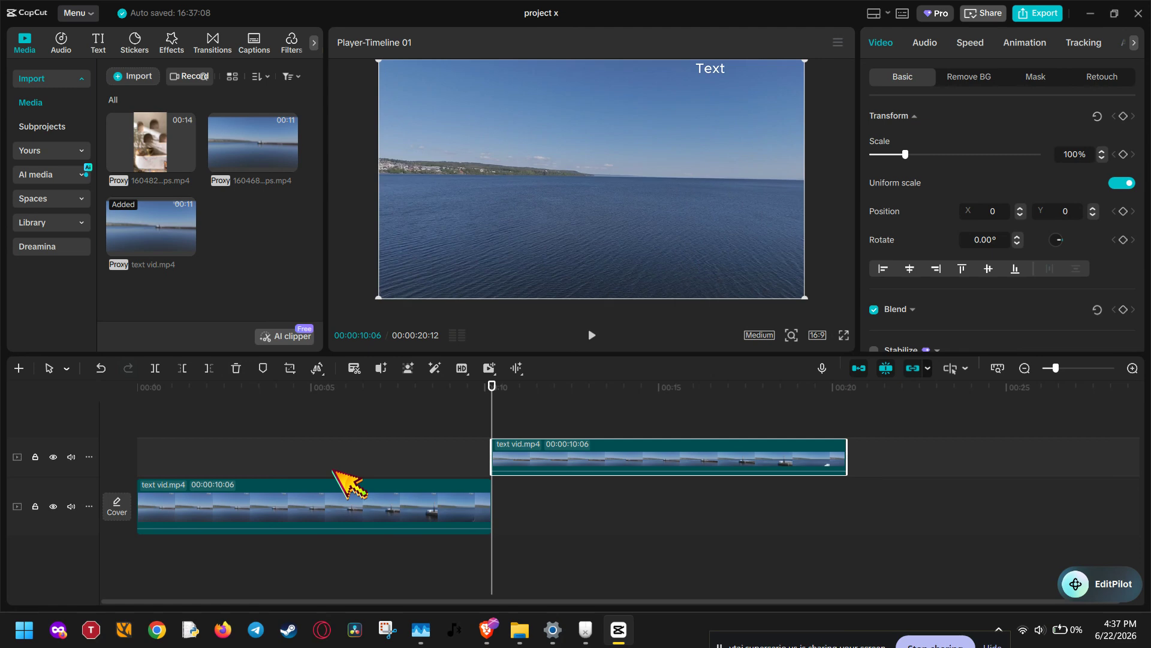
key("ctrl+z")
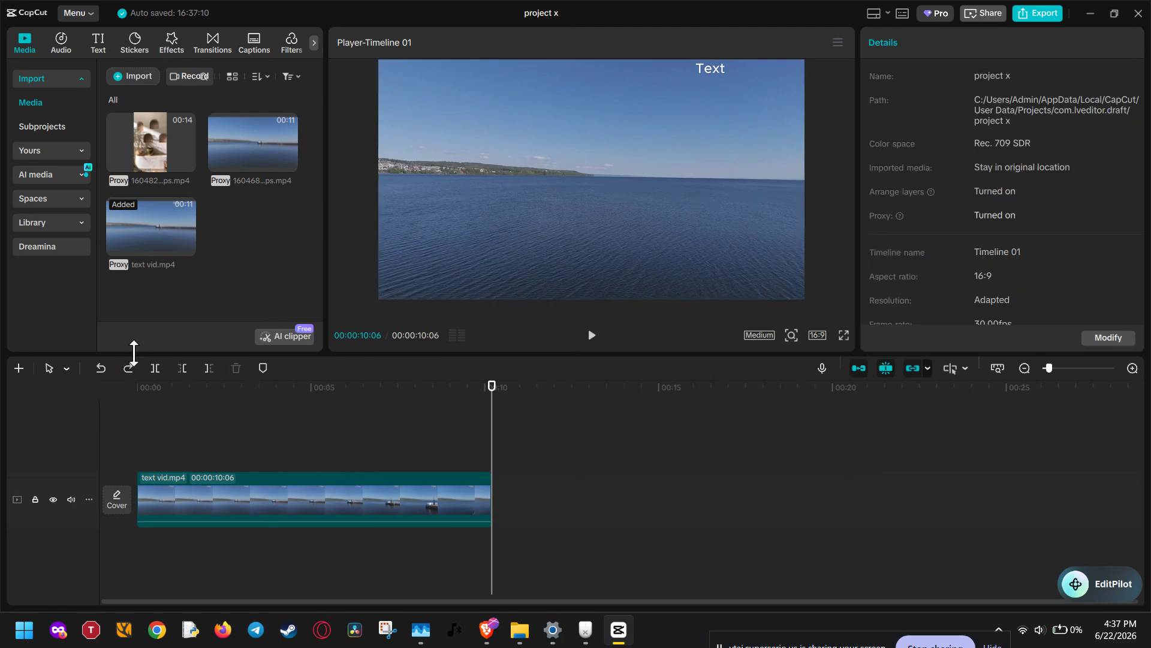
left_click(139, 388)
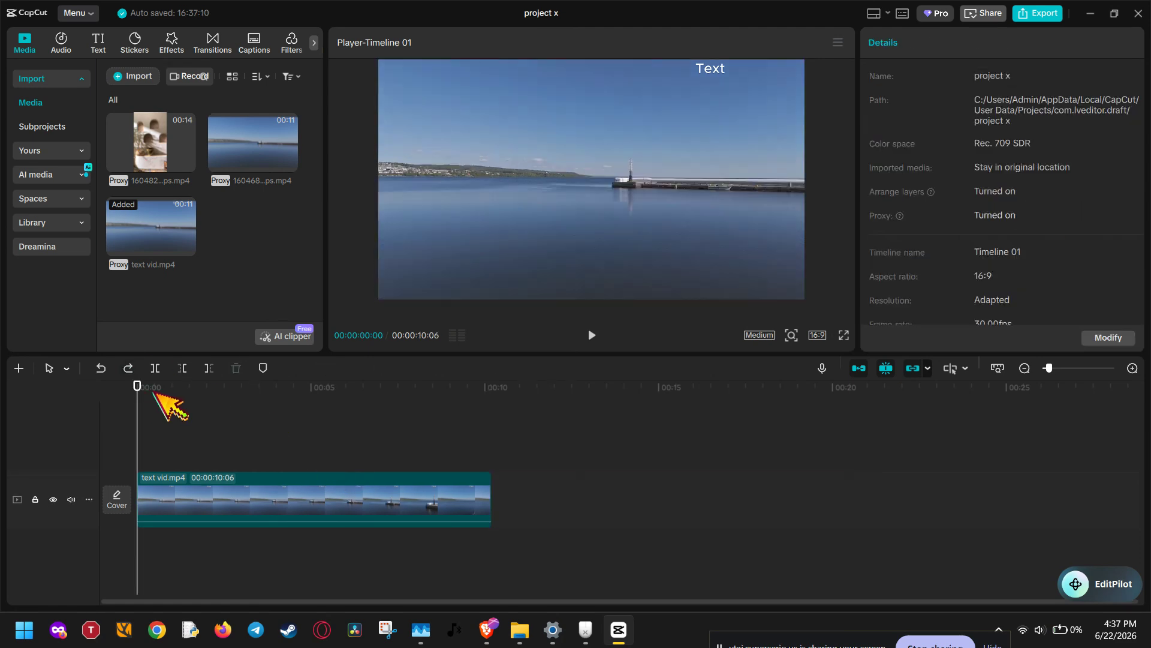
key("ctrl+v")
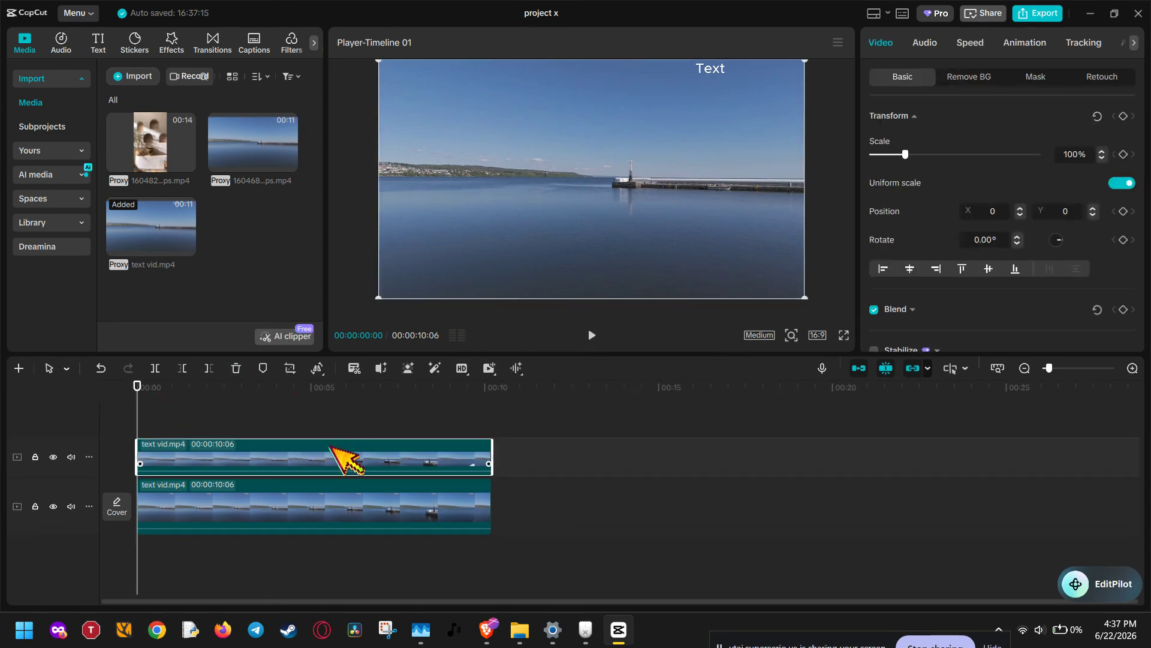
left_click(339, 499)
left_click(345, 457)
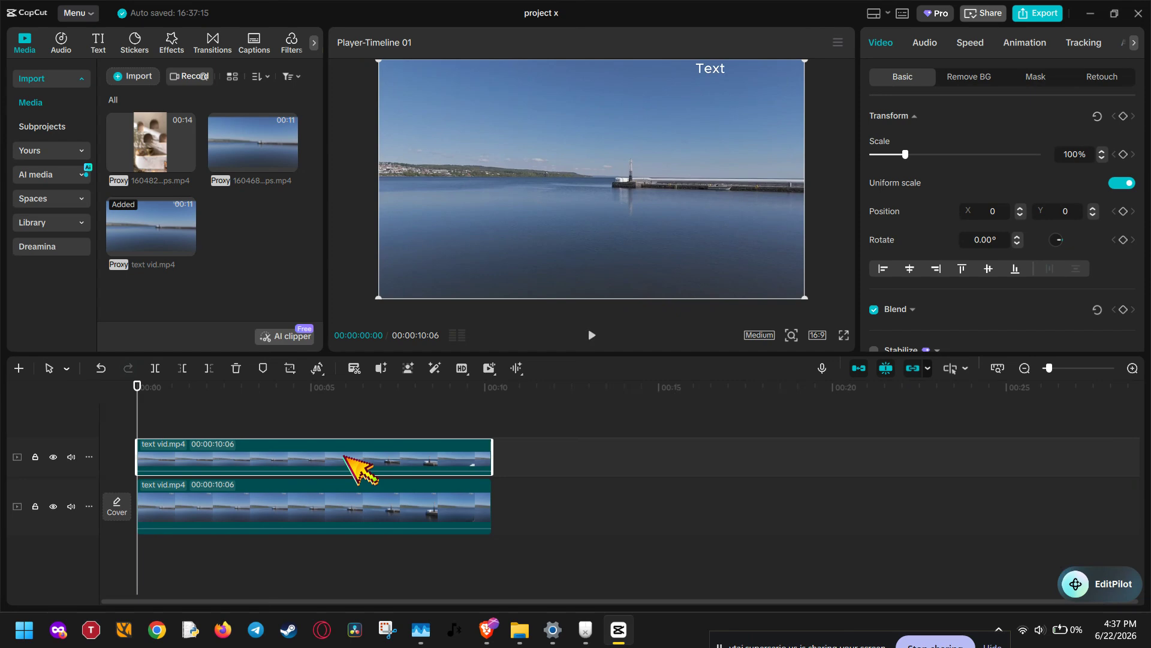
Step: Find the Blur video effect, apply it to the upper text vid.mp4 clip, and set its blur strength to 100
left_click(170, 42)
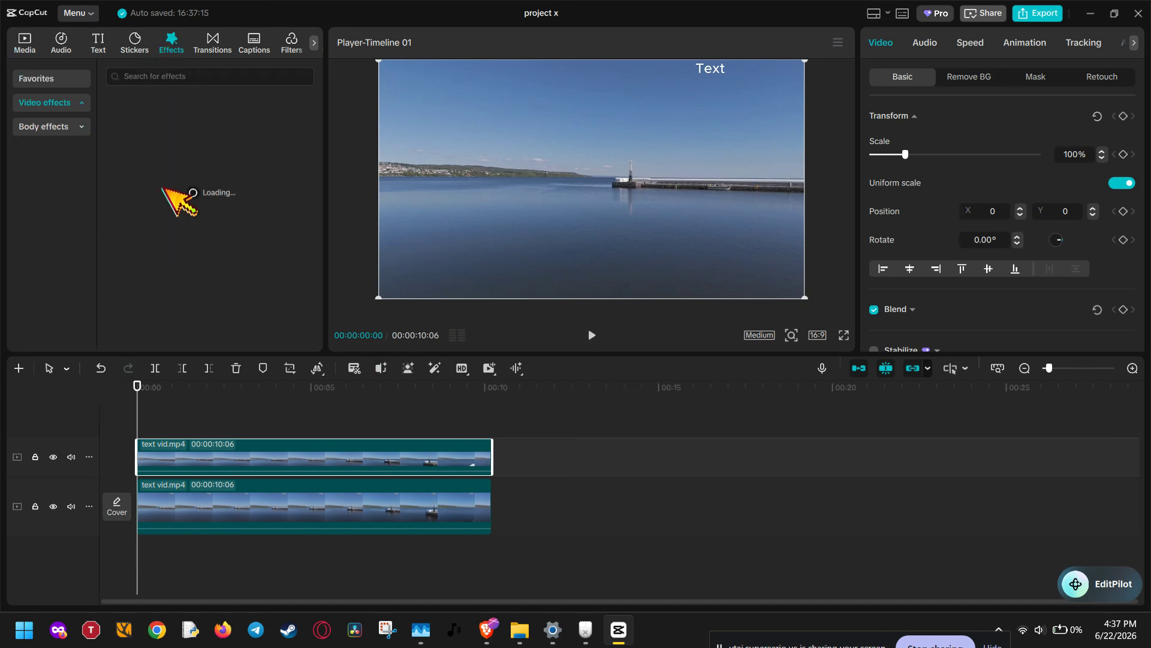
left_click(137, 75)
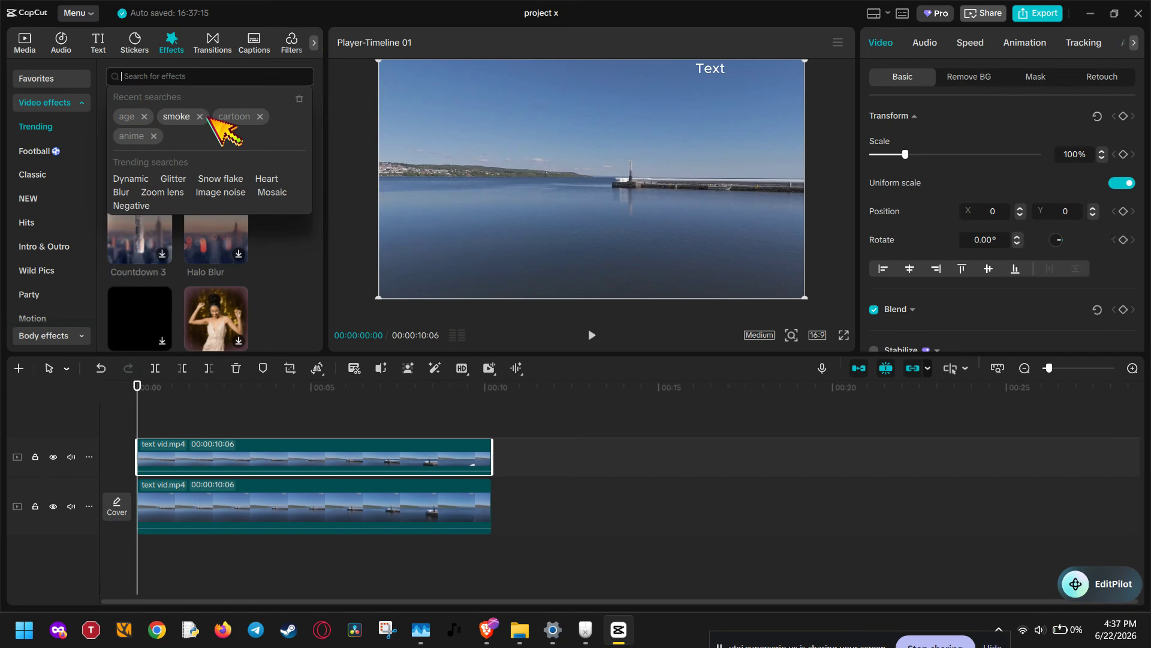
left_click(122, 192)
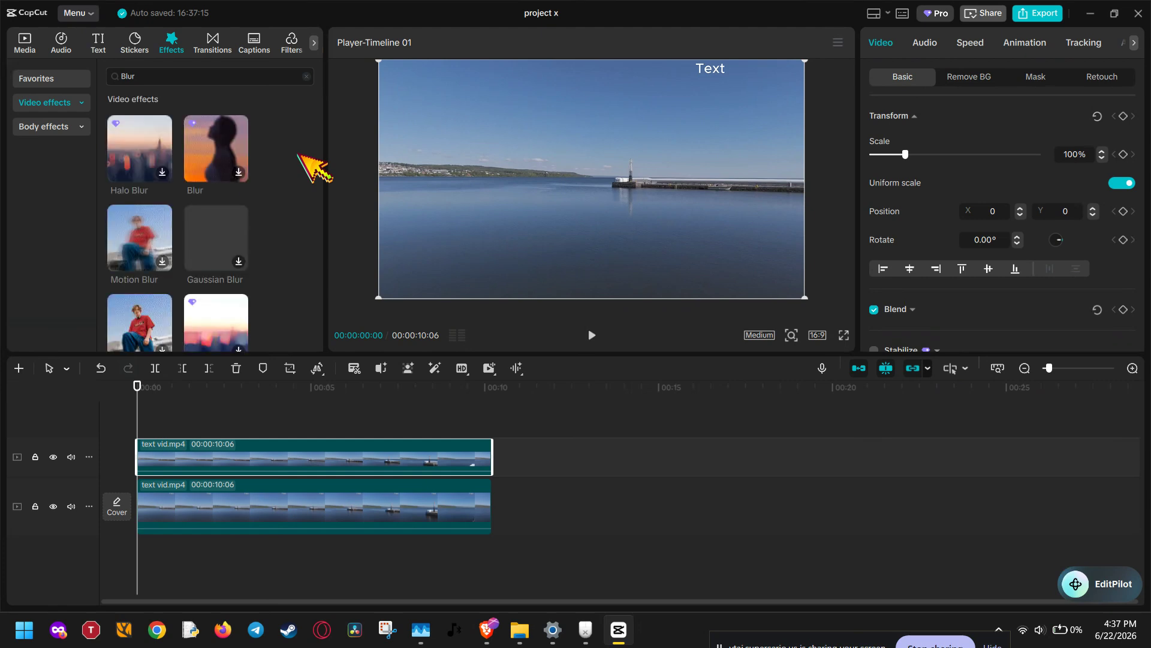
scroll(284, 157, "down", 5)
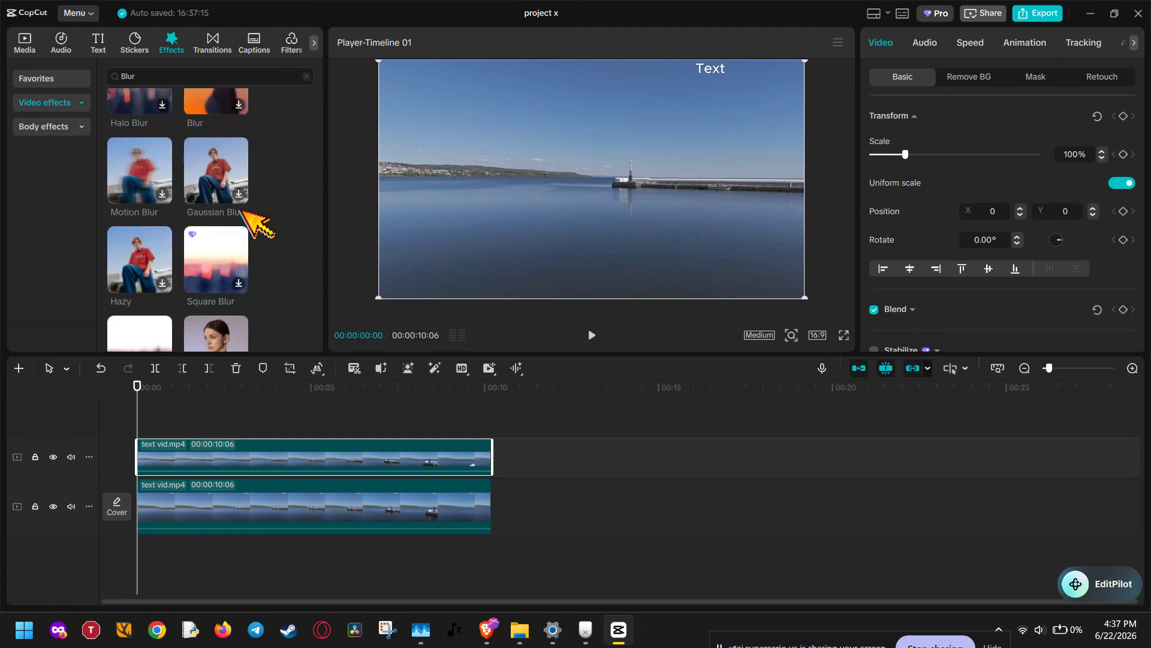
scroll(228, 223, "down", 6)
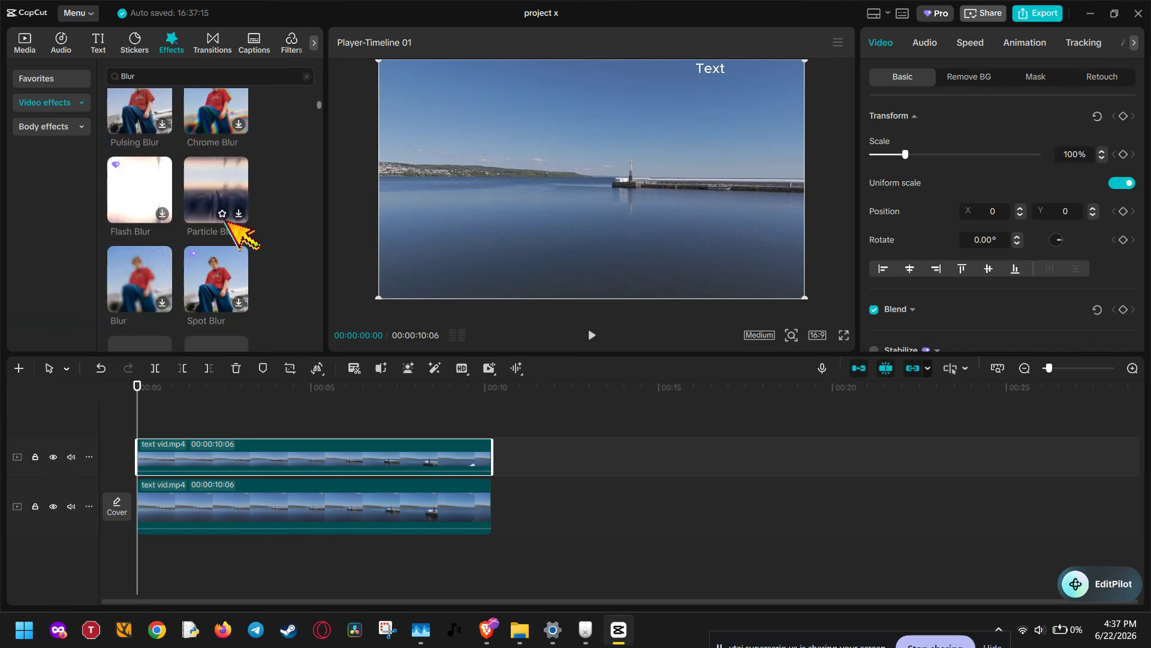
left_click_drag(167, 202, 253, 458)
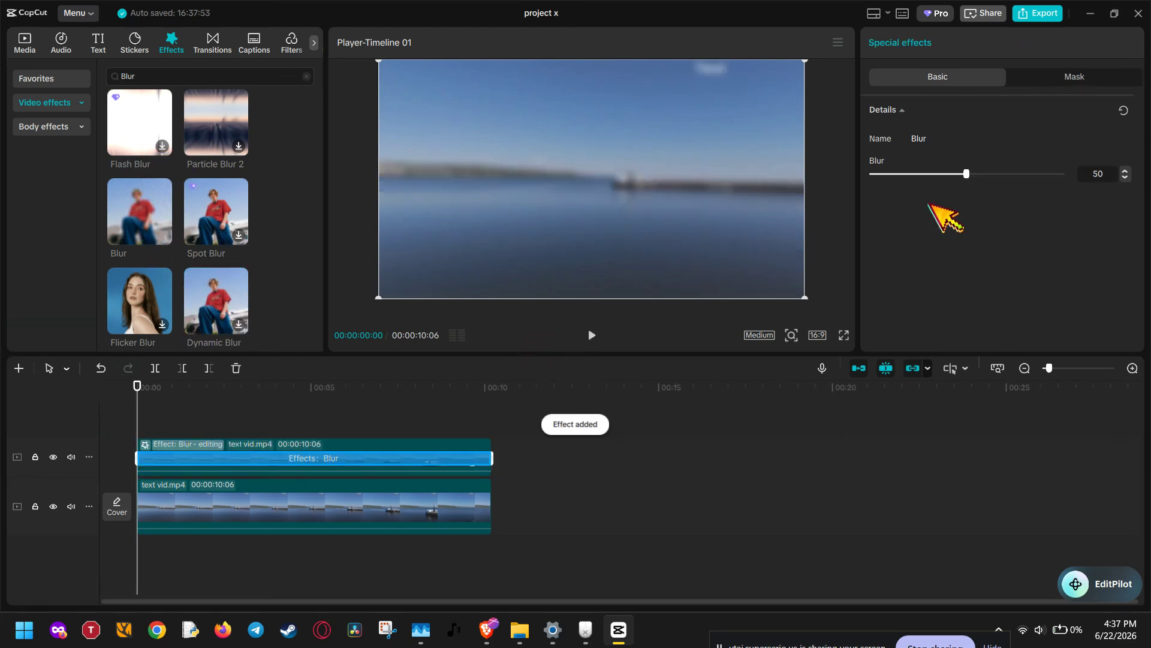
left_click_drag(969, 174, 1092, 179)
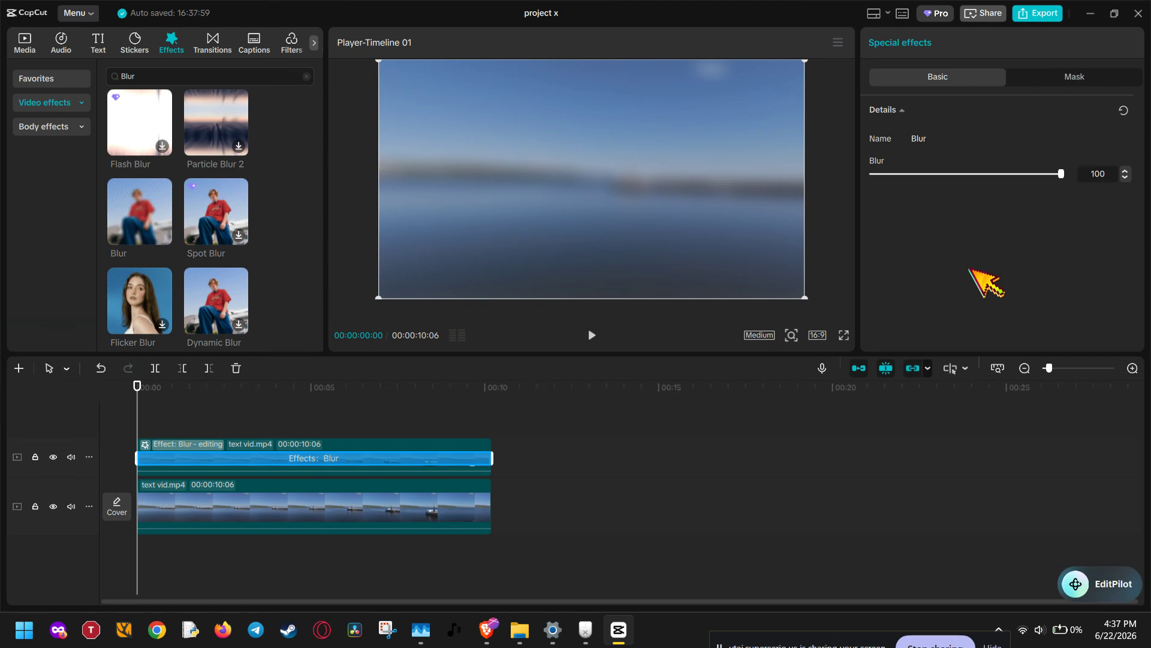
left_click(1069, 83)
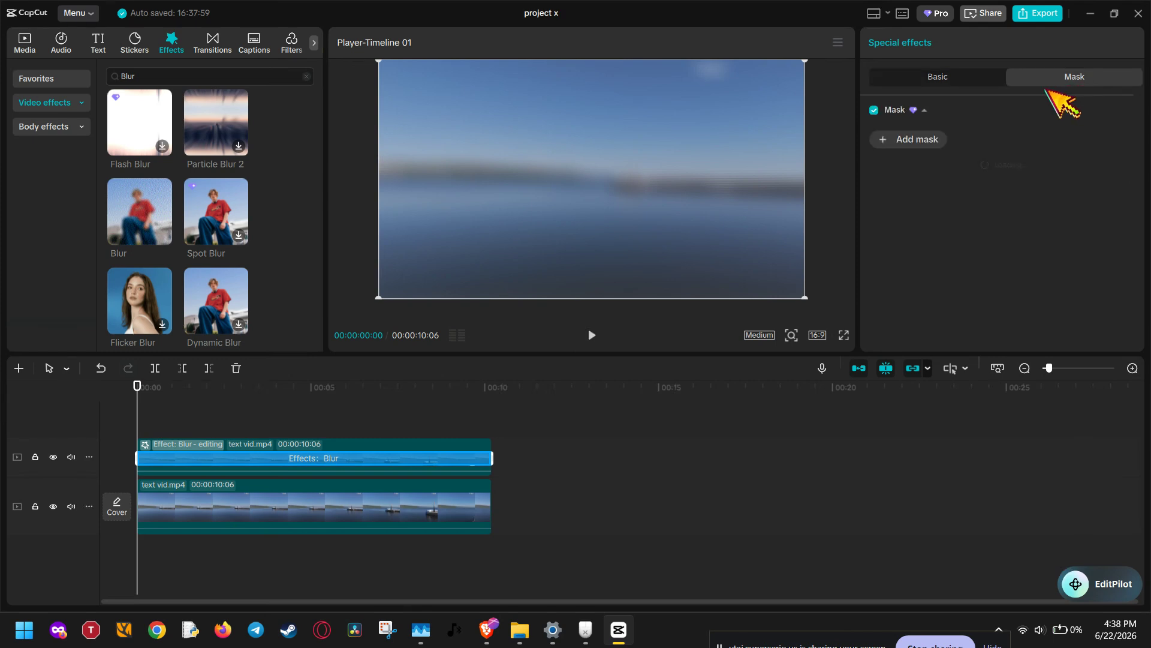
left_click(874, 110)
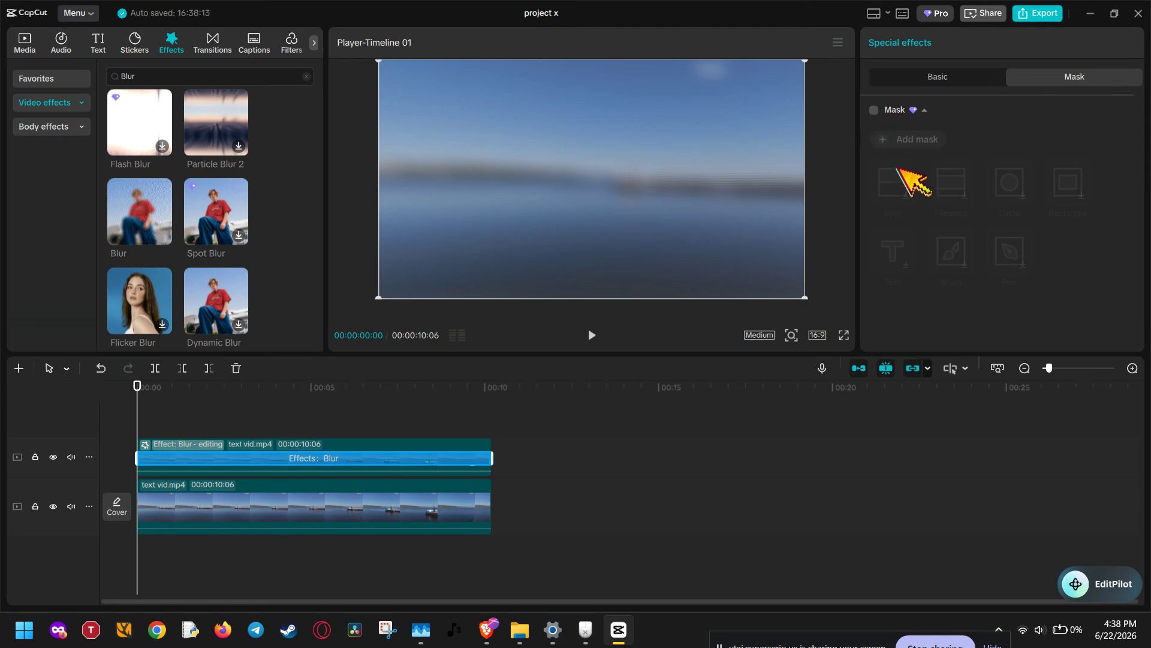
left_click(875, 110)
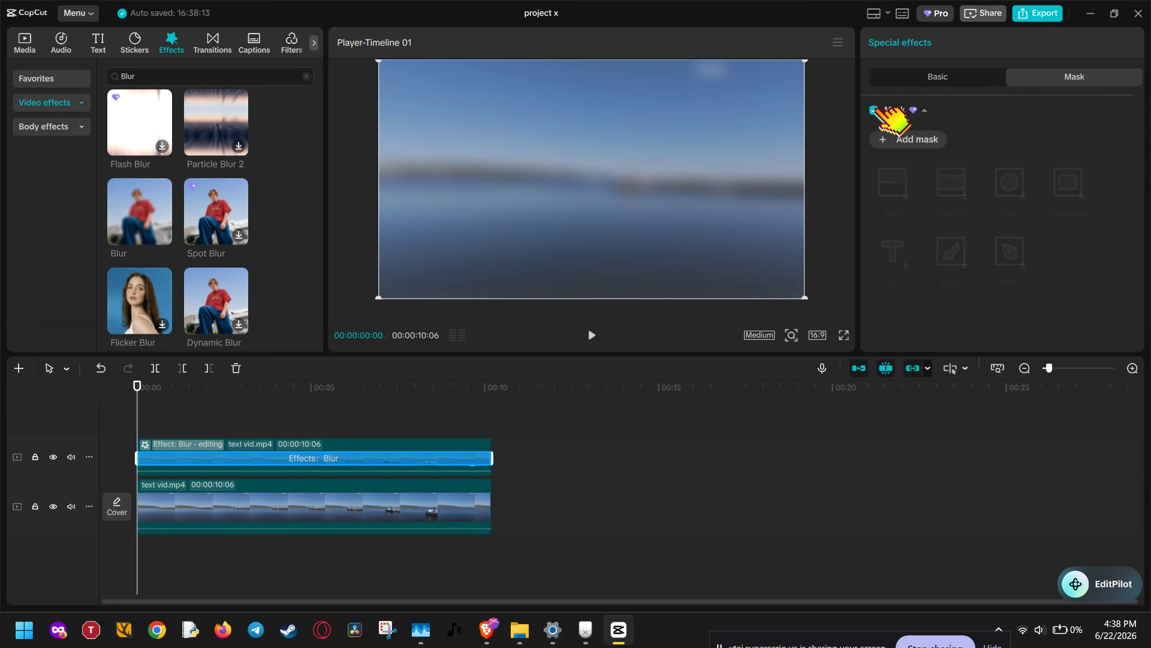
left_click(875, 110)
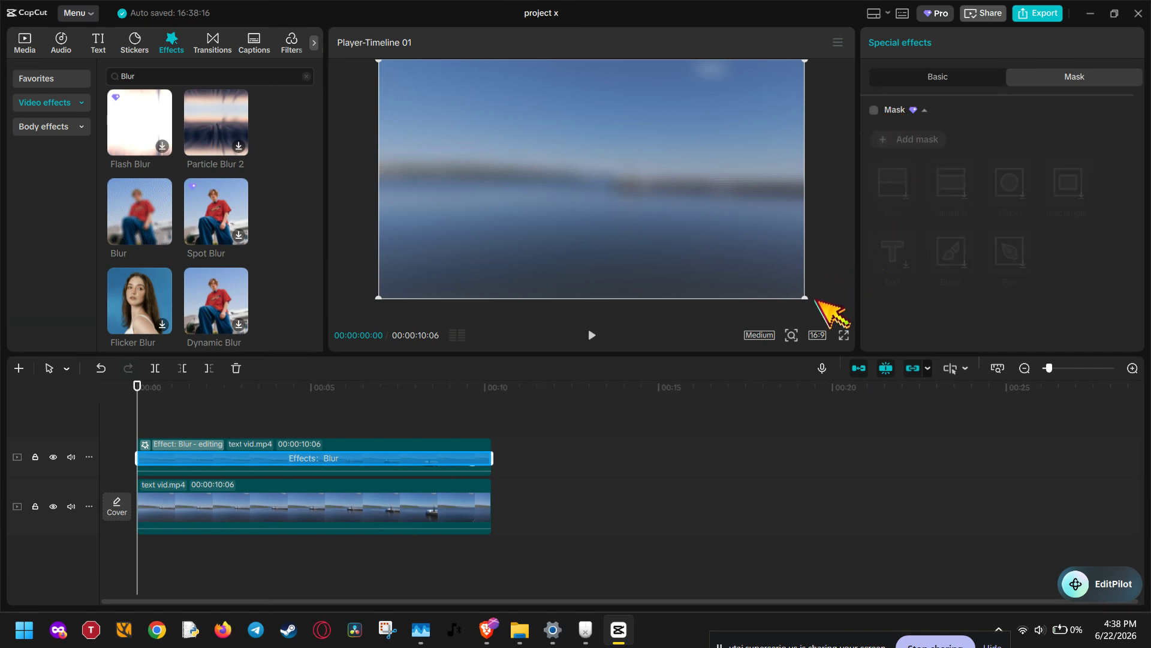
left_click(924, 81)
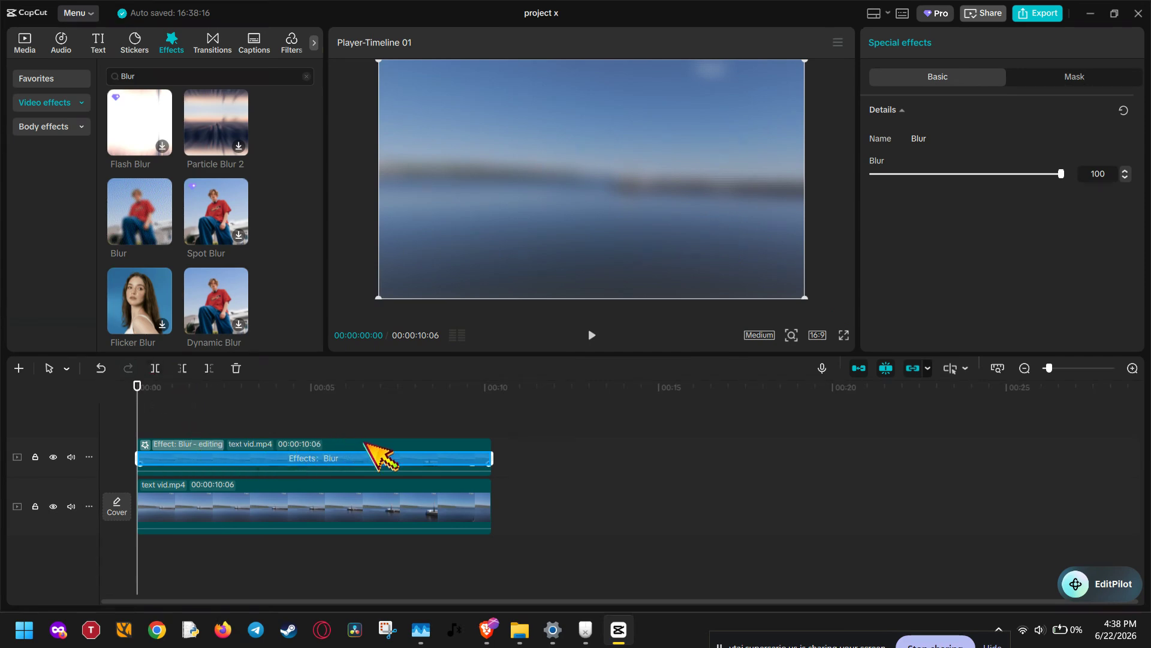
left_click(377, 457)
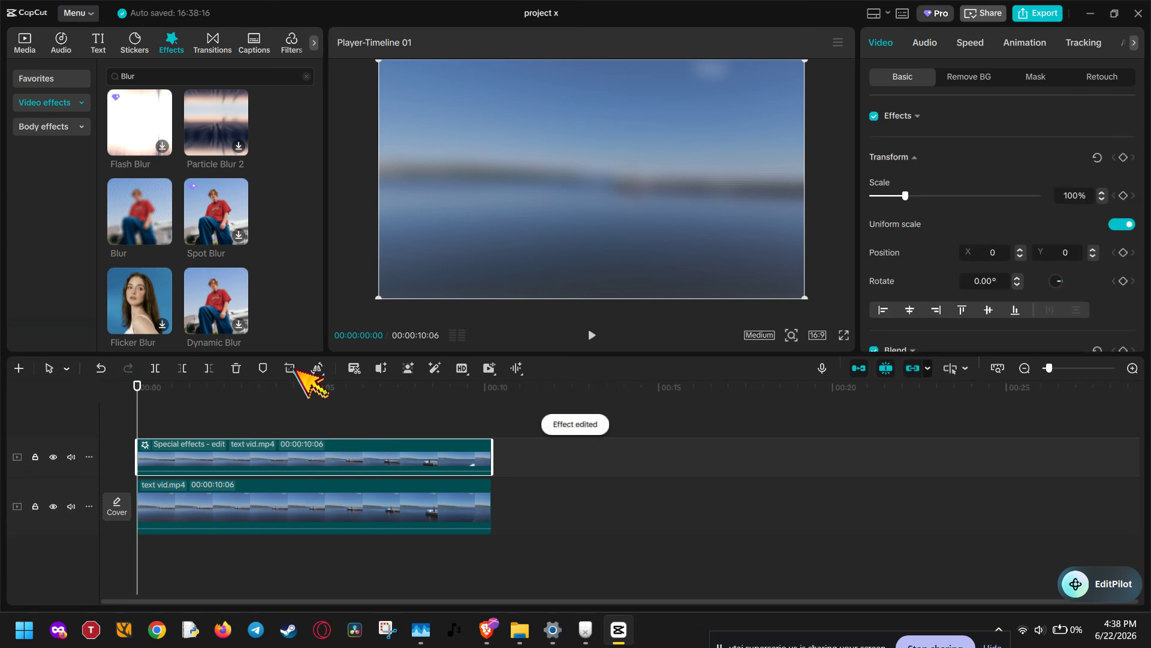
left_click(292, 368)
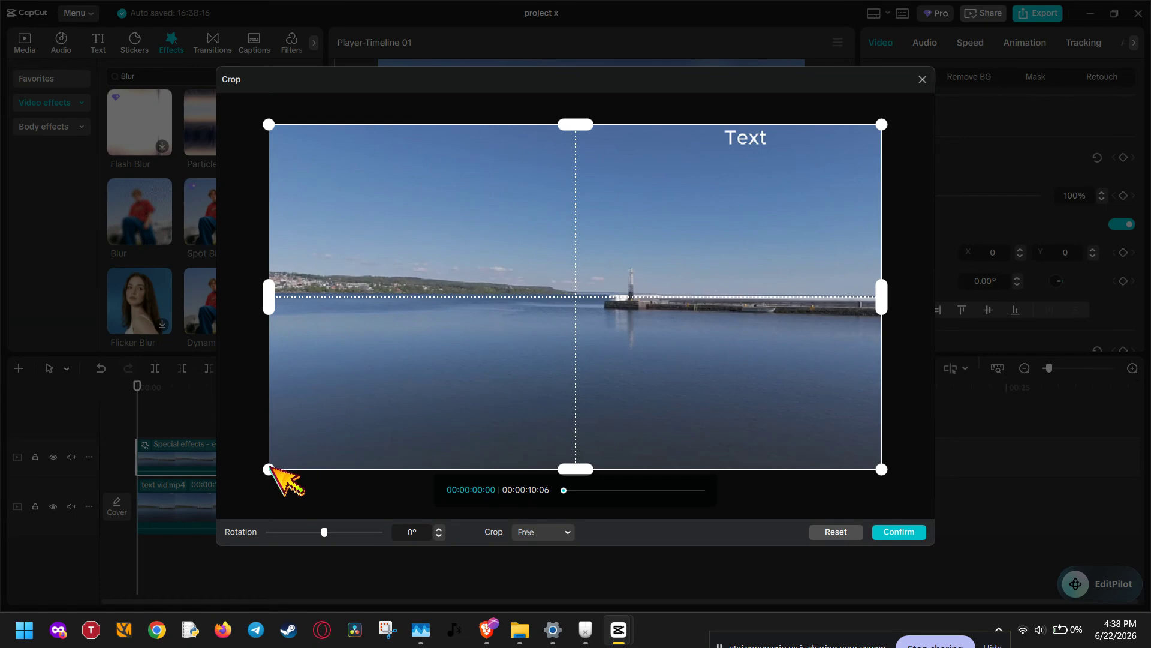
left_click_drag(270, 468, 768, 128)
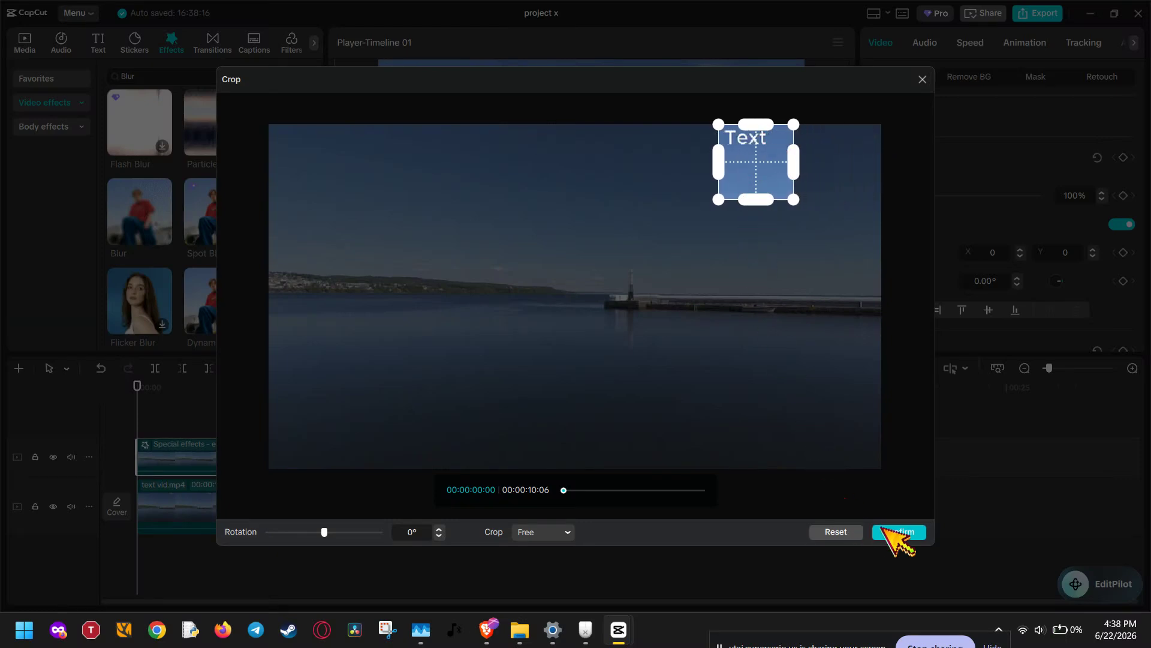
left_click(923, 79)
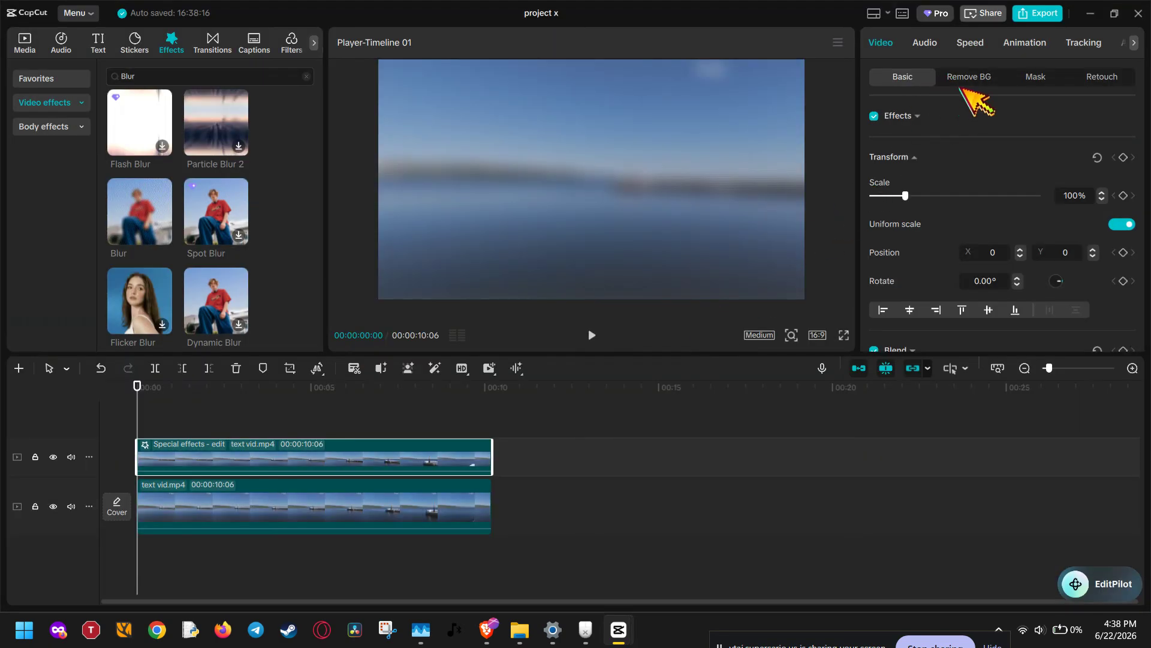
Step: Add a rectangle mask to the blurred upper clip, about 170 by 205, placed over the word "Text" at about X 553, Y 540
left_click(1033, 78)
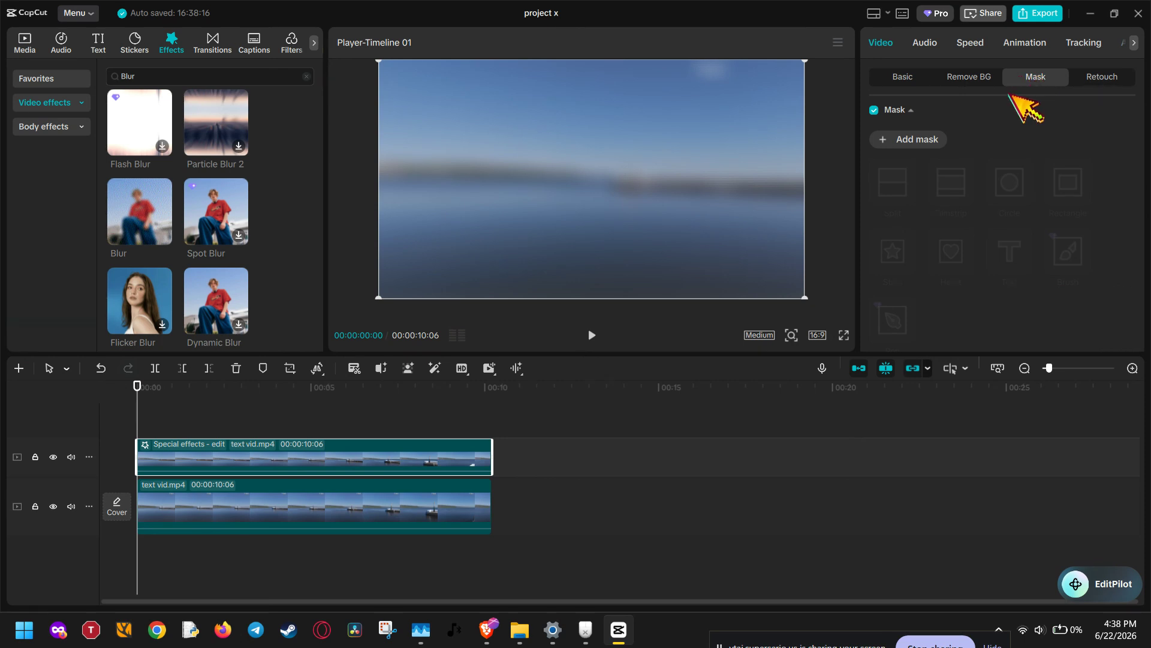
left_click(993, 76)
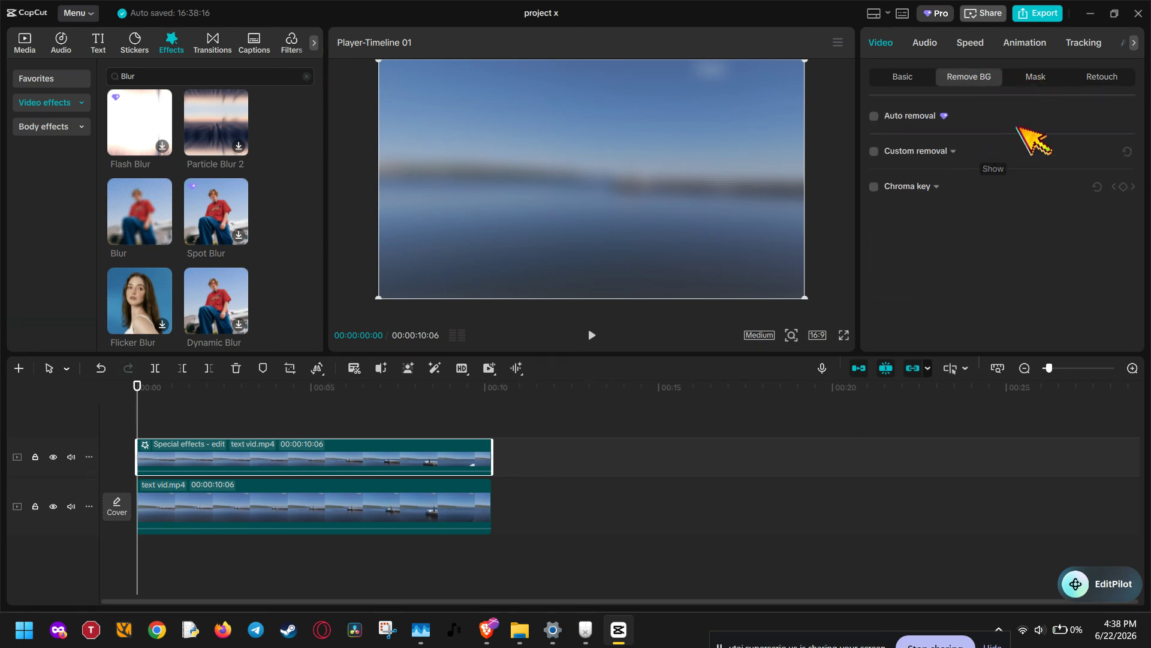
left_click(1046, 78)
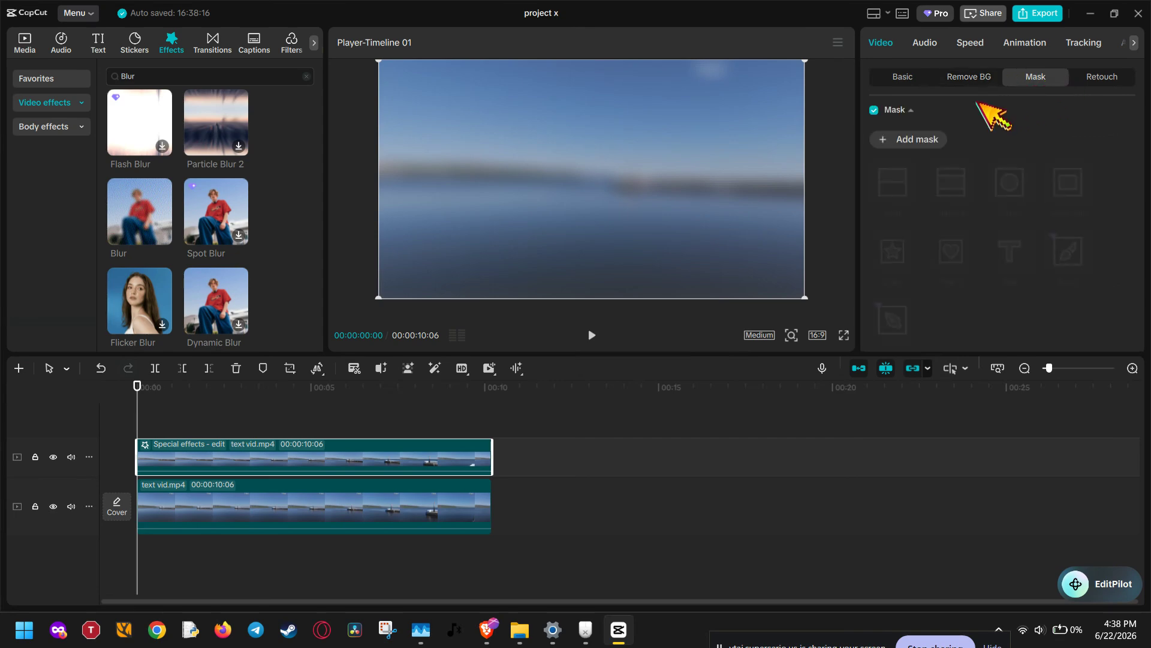
left_click(926, 140)
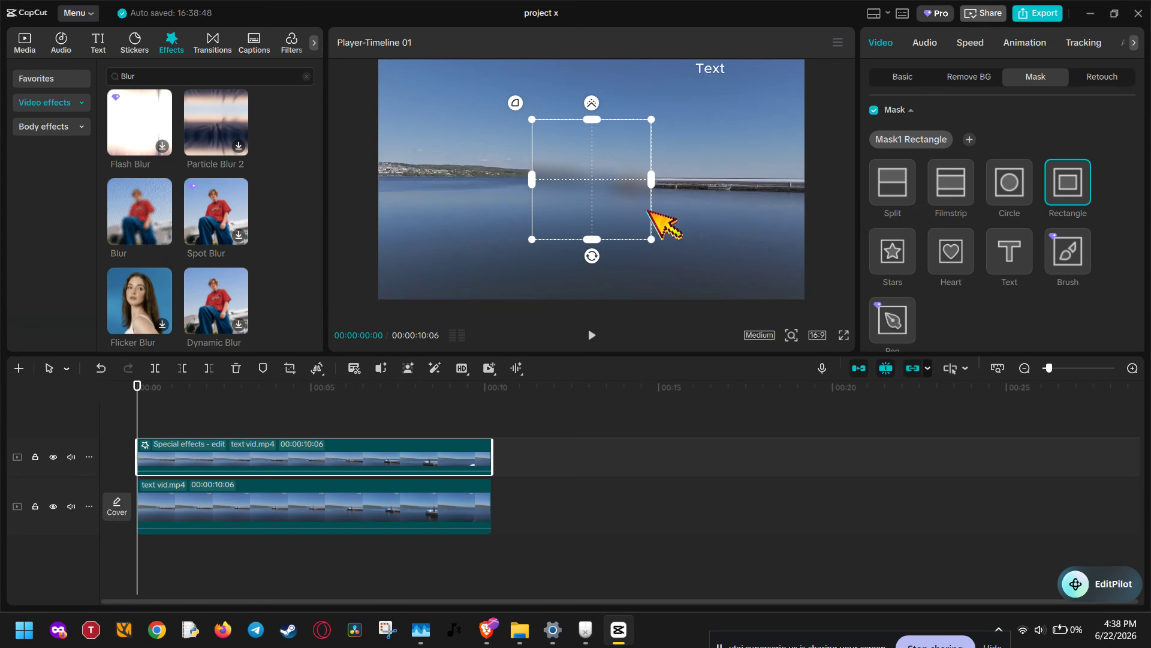
left_click_drag(602, 200, 696, 63)
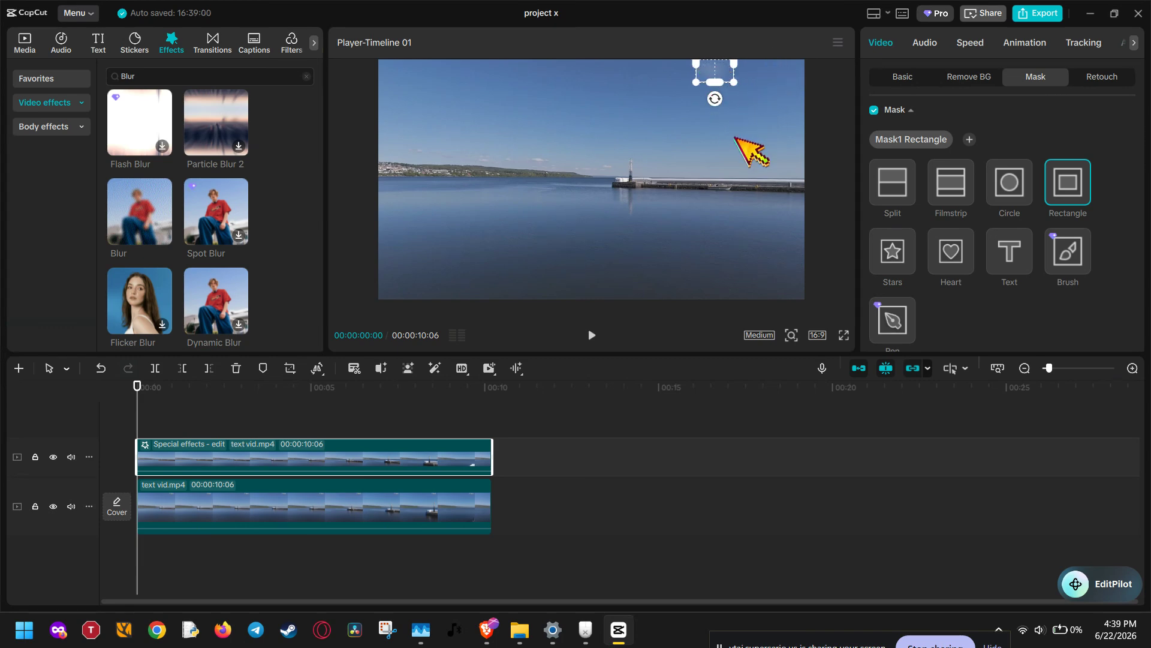
Step: Set the upper clip's rectangle mask to a feather of 18 and round corners of 17
left_click(465, 497)
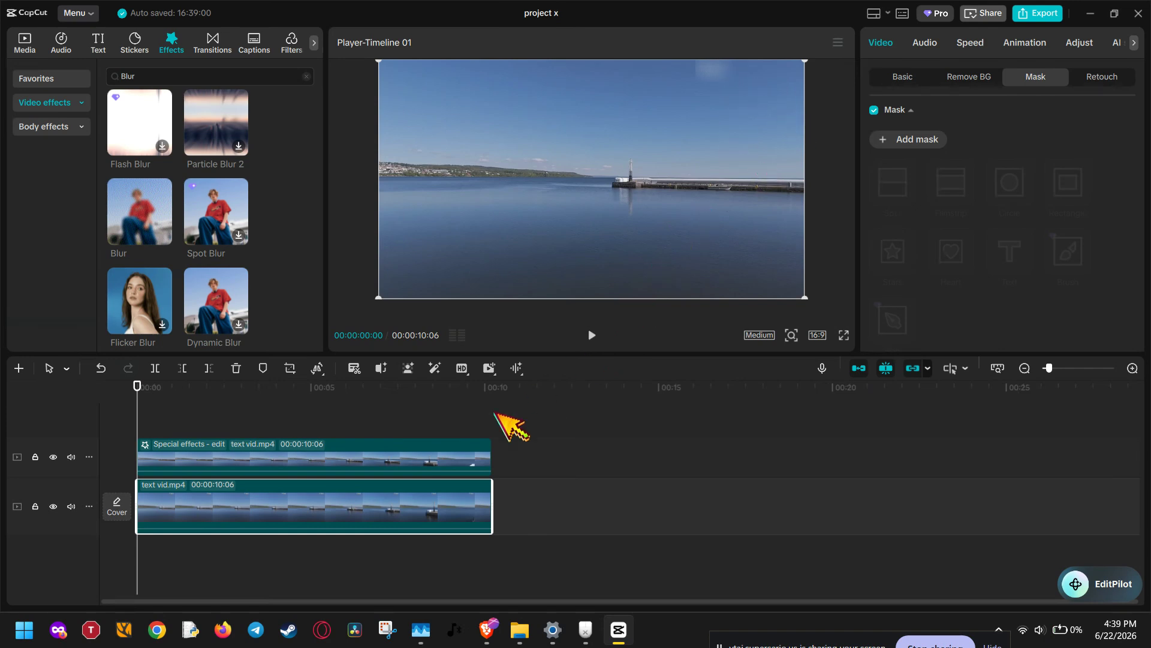
left_click(463, 454)
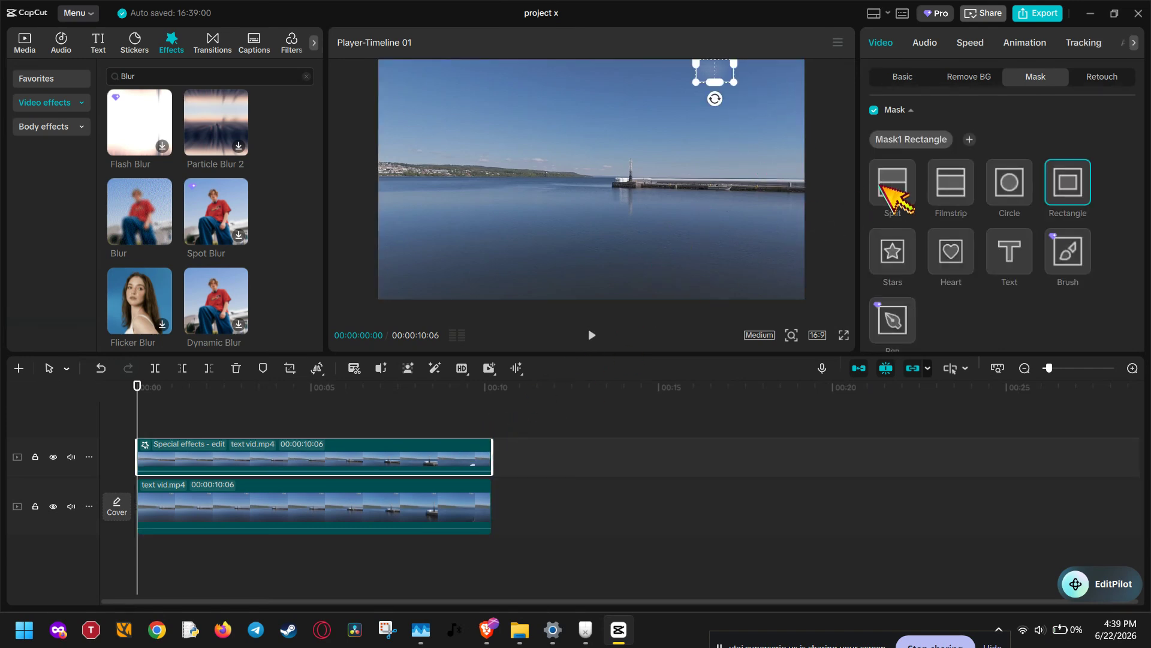
scroll(1008, 147, "down", 2)
scroll(1004, 183, "down", 3)
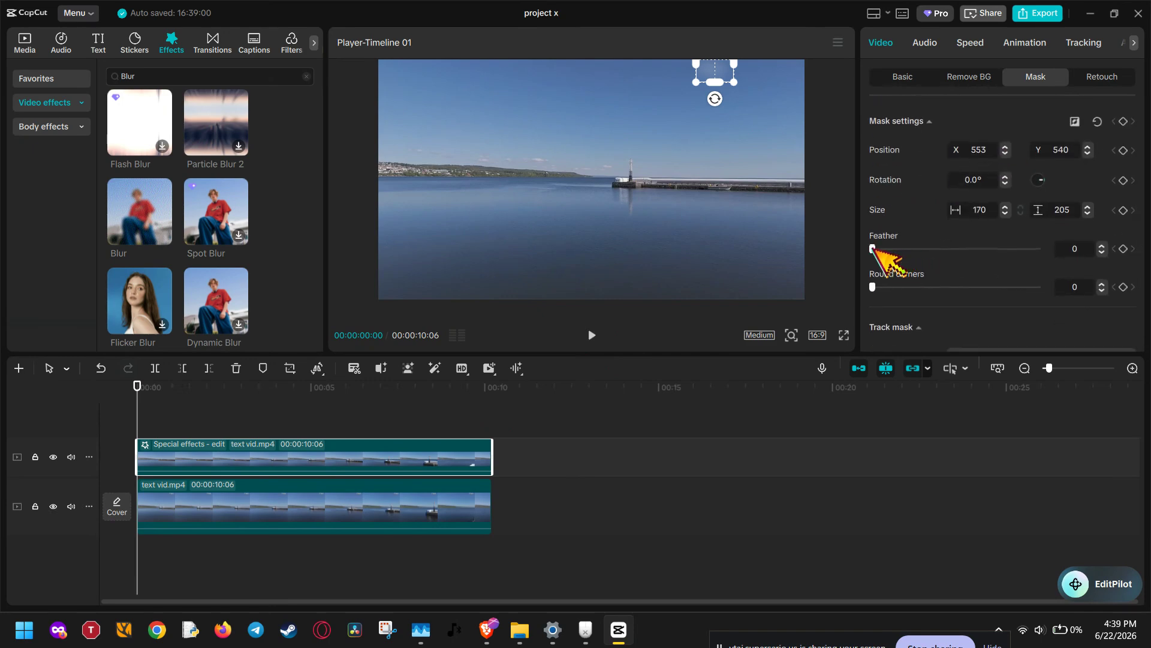
left_click_drag(873, 247, 904, 248)
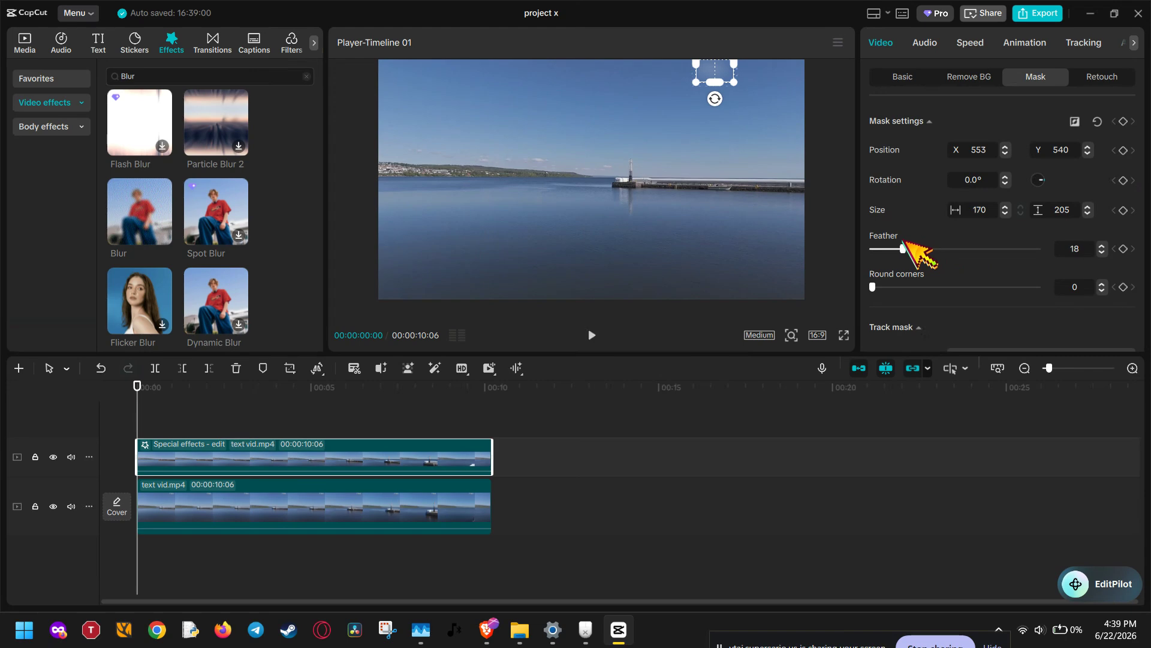
left_click(874, 286)
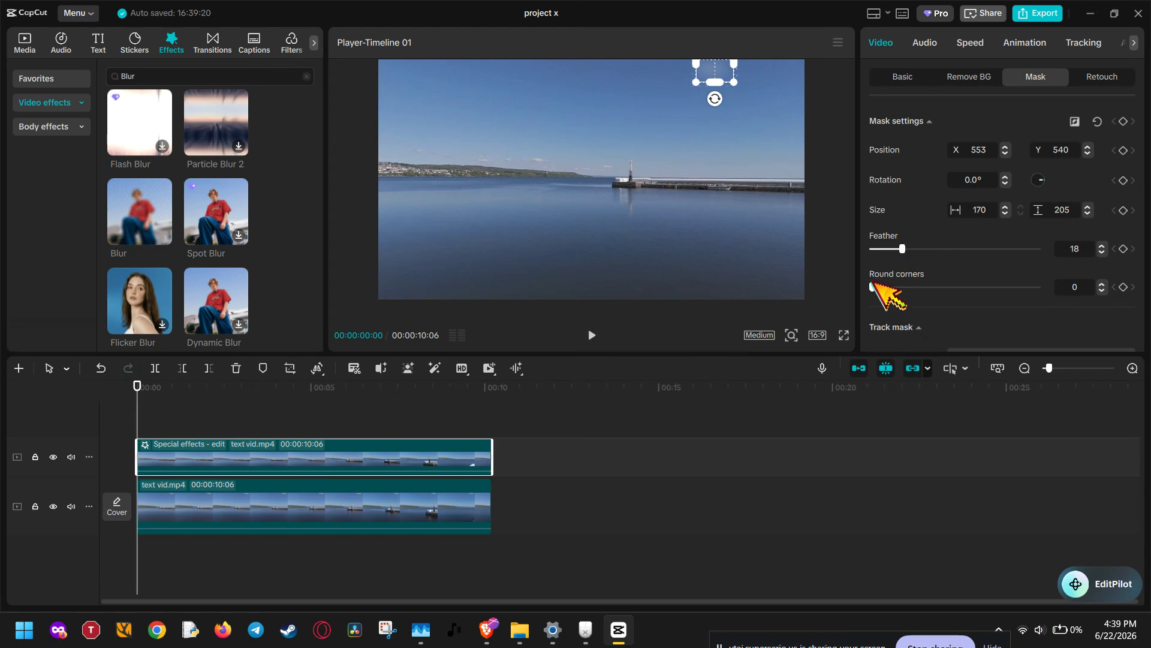
left_click_drag(873, 287, 901, 287)
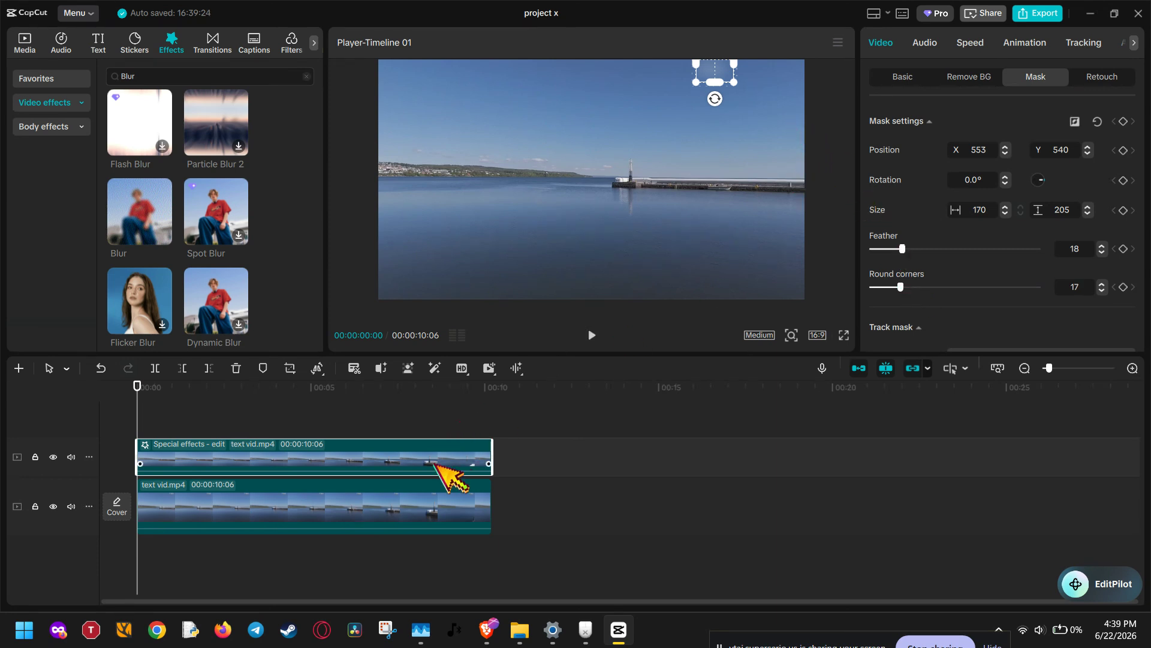
Step: Play back the opening seconds of the video with the lower clip selected to check the blurred text area
left_click(430, 493)
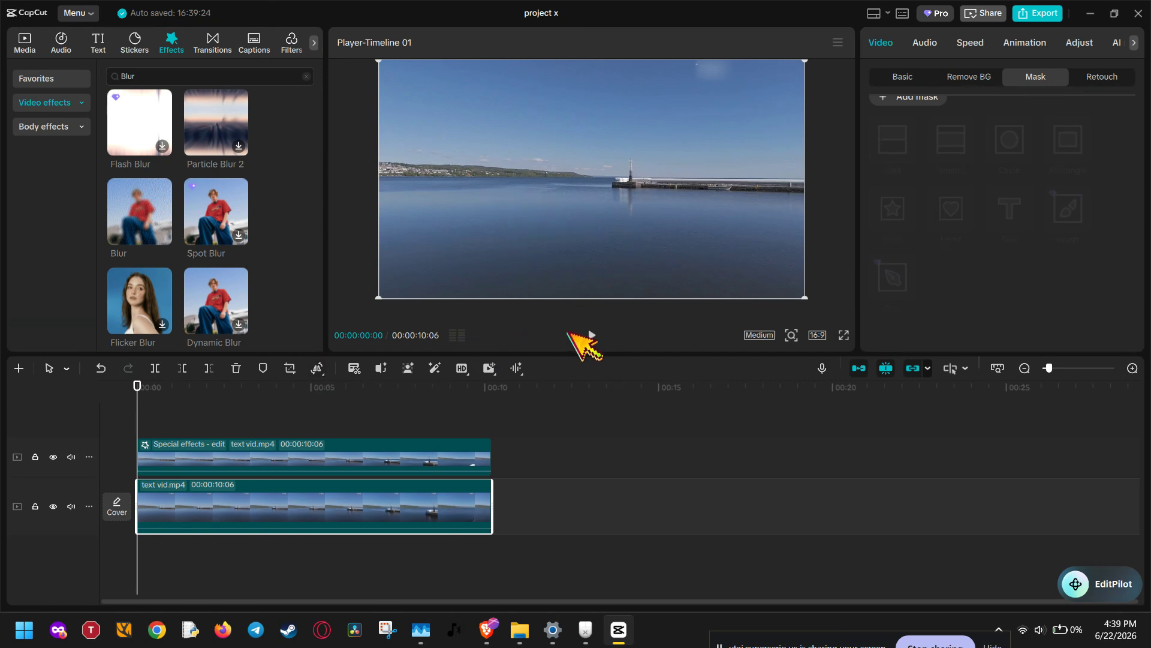
left_click(592, 334)
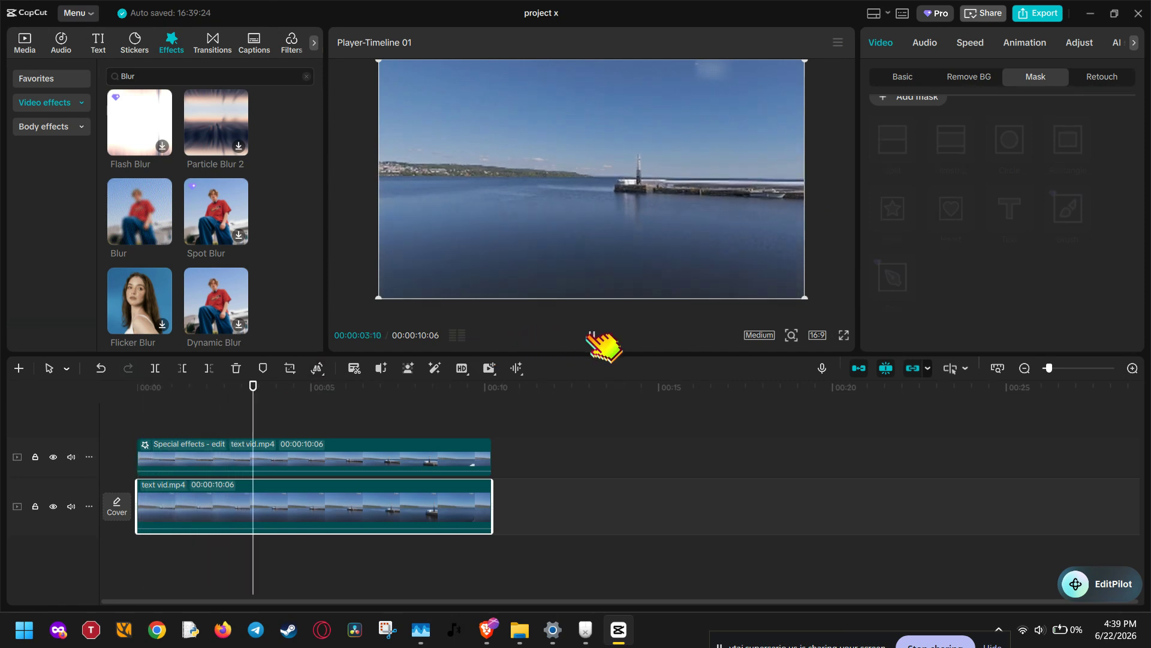
left_click(591, 334)
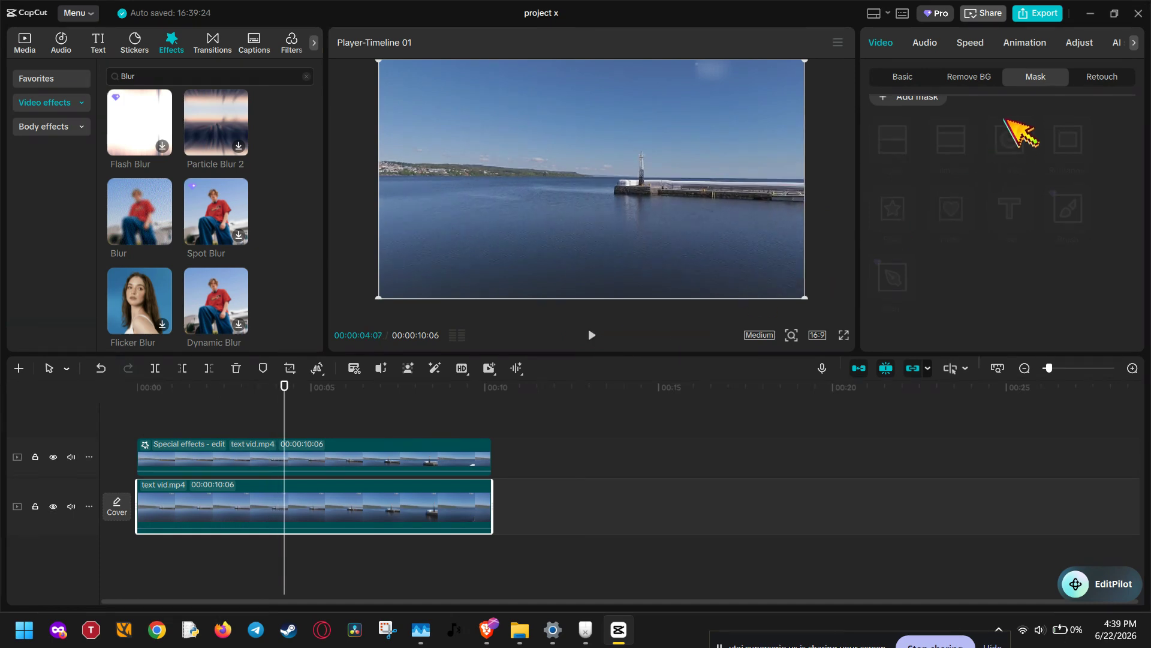